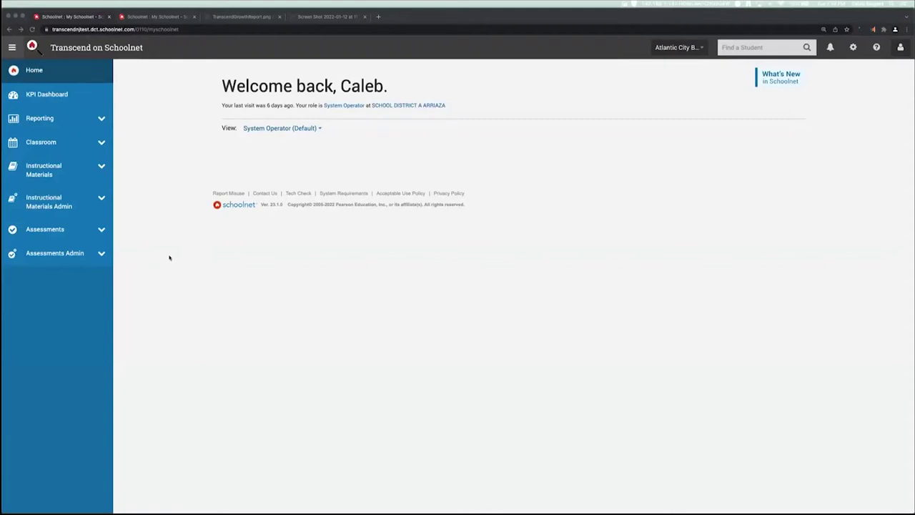
Open the Transcend Dashboard and filter it to Subject Math and Grade Level All.
left_click(97, 230)
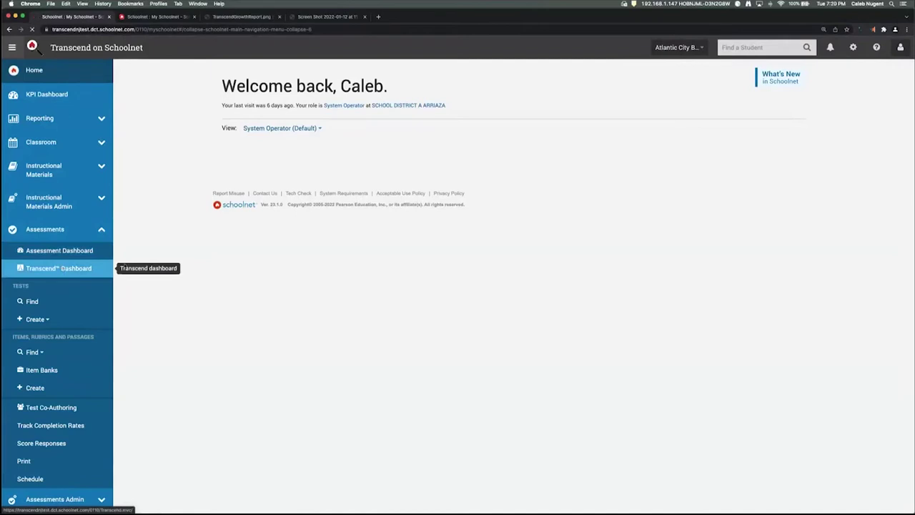
left_click(63, 269)
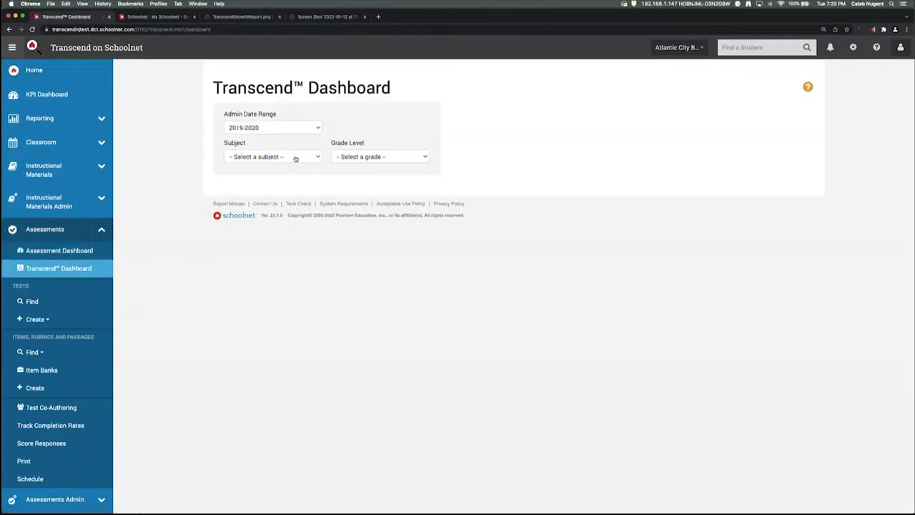
left_click(295, 159)
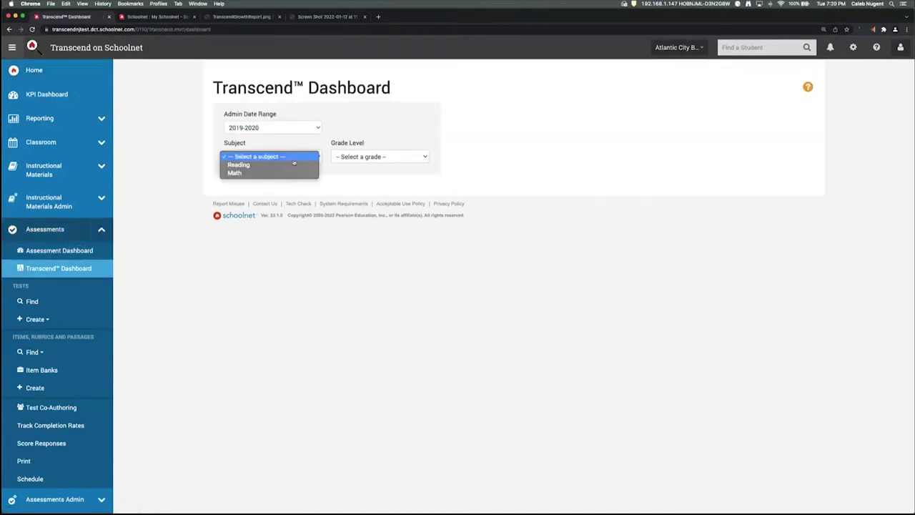
left_click(286, 174)
left_click(356, 158)
left_click(355, 165)
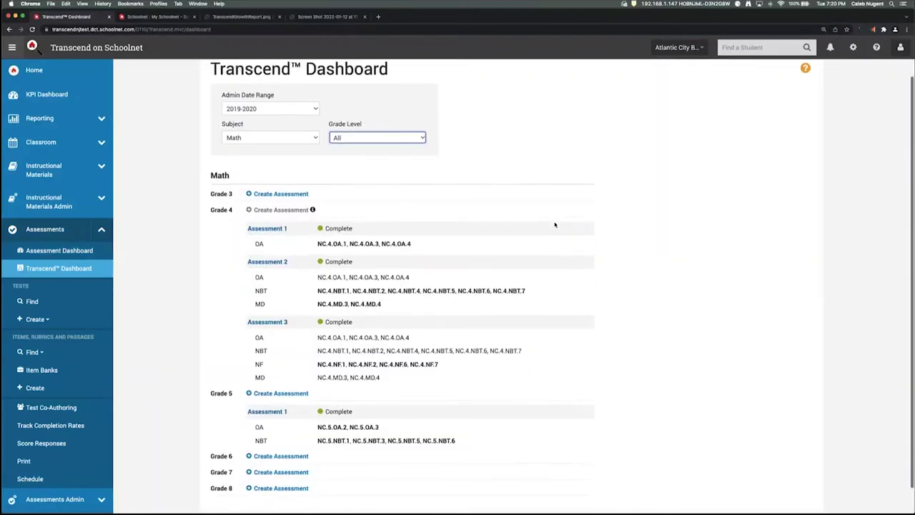
scroll(554, 225, "down", 1)
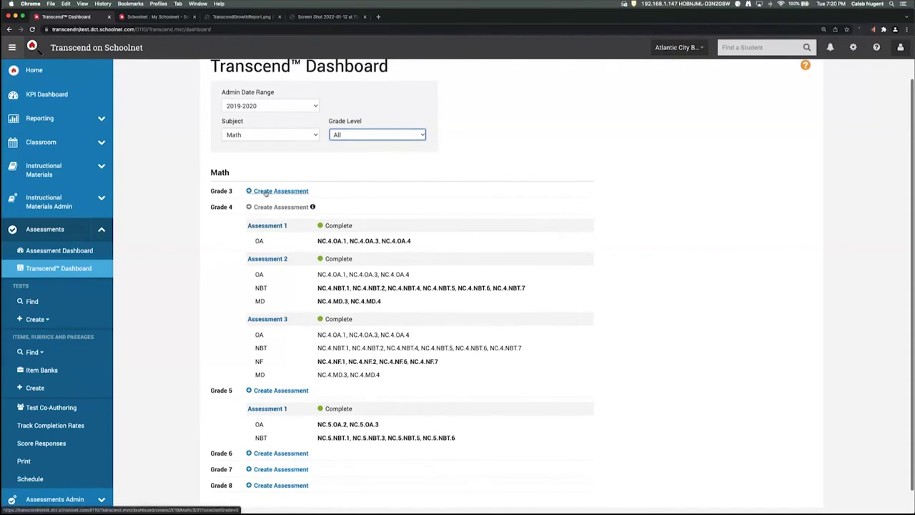
Start a Grade 3 assessment and select standards OA 1, 2, 3, NBT 2, 3 and NF 1.
left_click(274, 193)
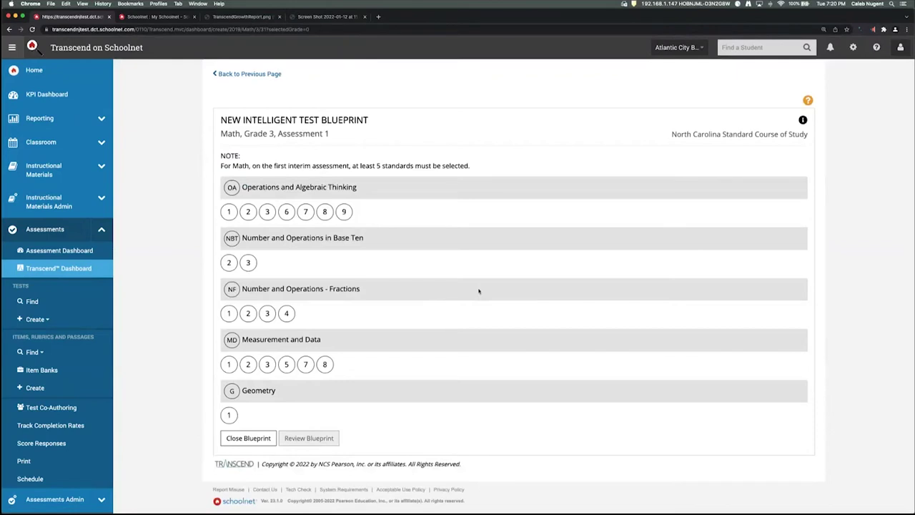
left_click(229, 213)
left_click(250, 213)
left_click(267, 212)
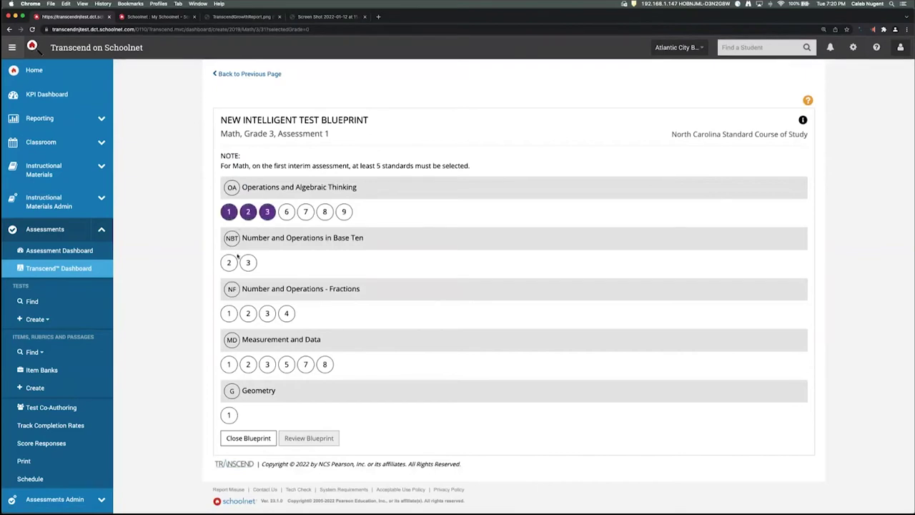
left_click(230, 262)
left_click(248, 264)
left_click(229, 313)
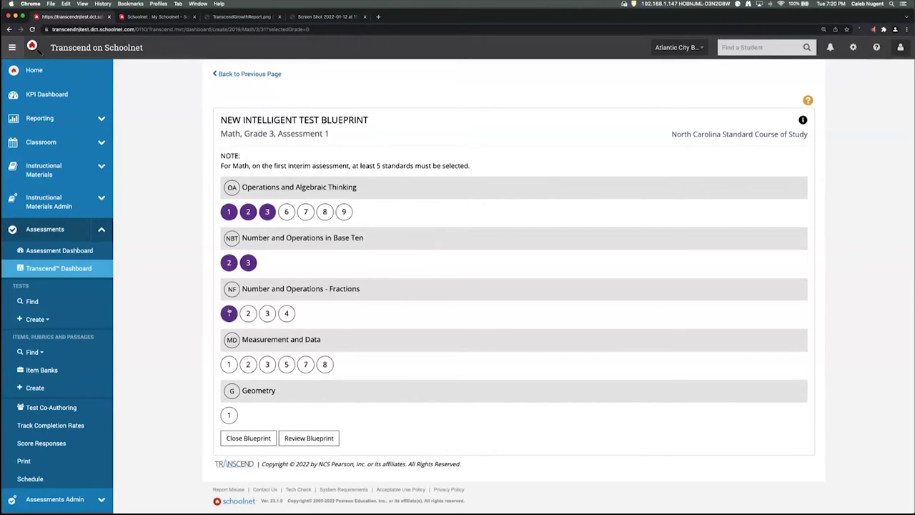
Check the standards help notes, then review the blueprint for the six chosen standards.
left_click(803, 121)
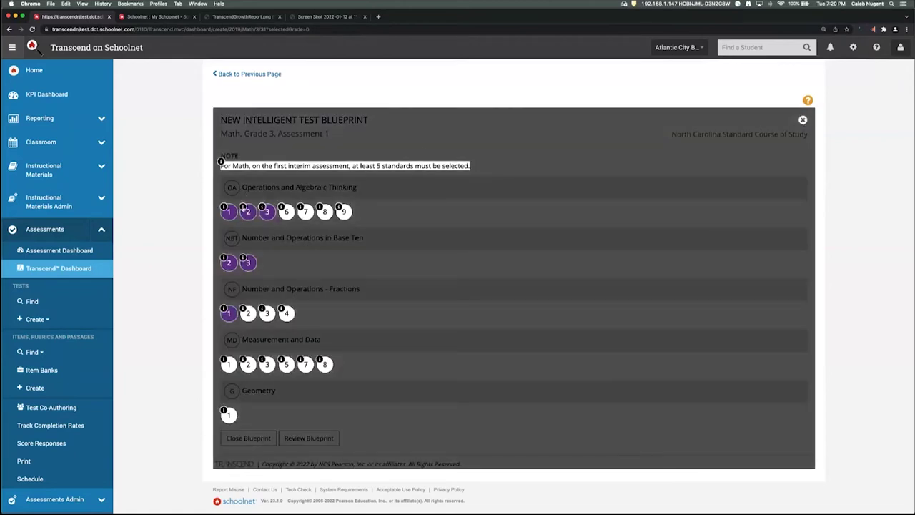
mouse_move(244, 206)
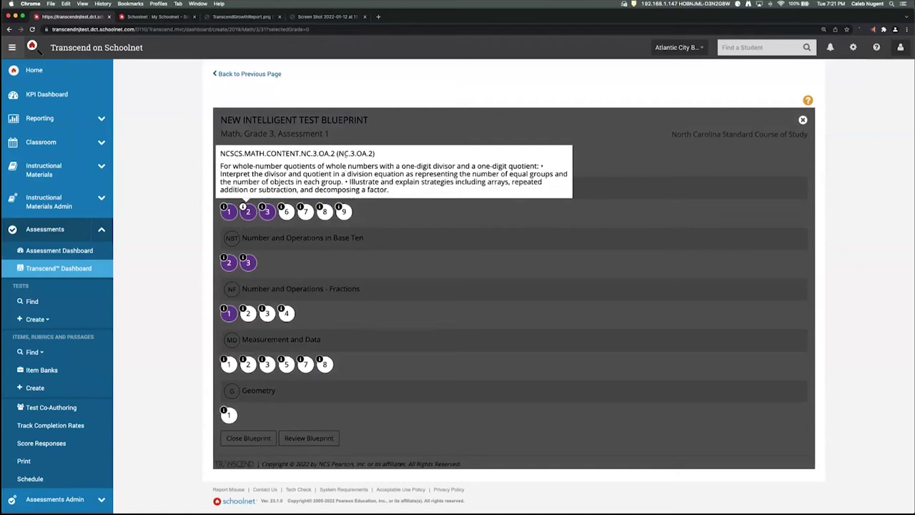
left_click(804, 119)
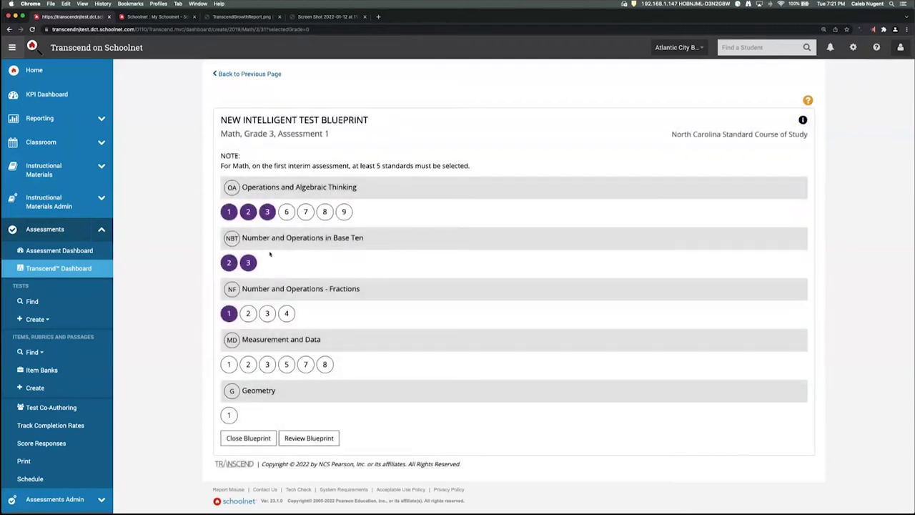
left_click(303, 438)
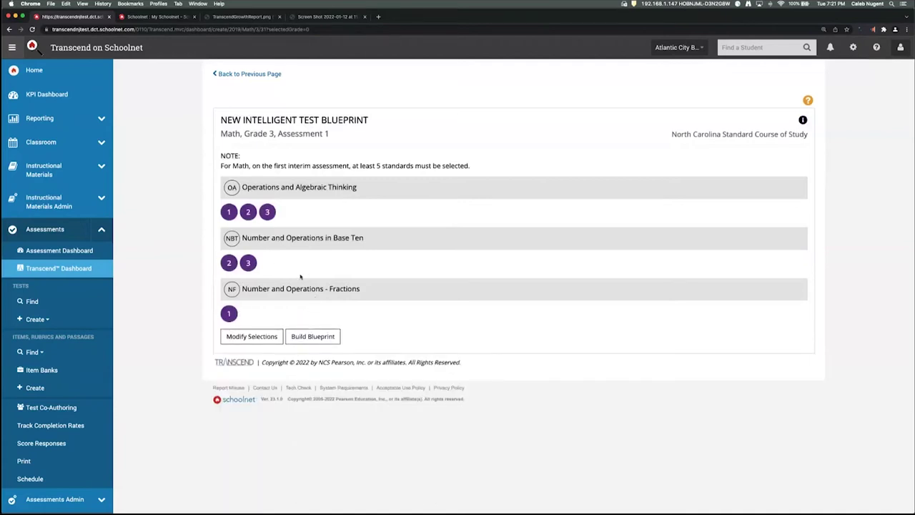
Build Assessment 1's blueprint, mark it Ready to Schedule, view Test Settings, and return.
left_click(311, 337)
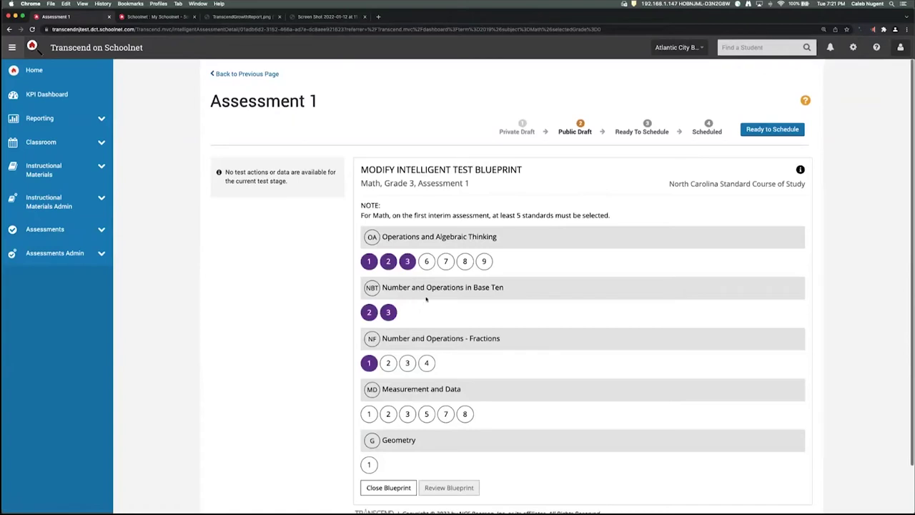
left_click(778, 130)
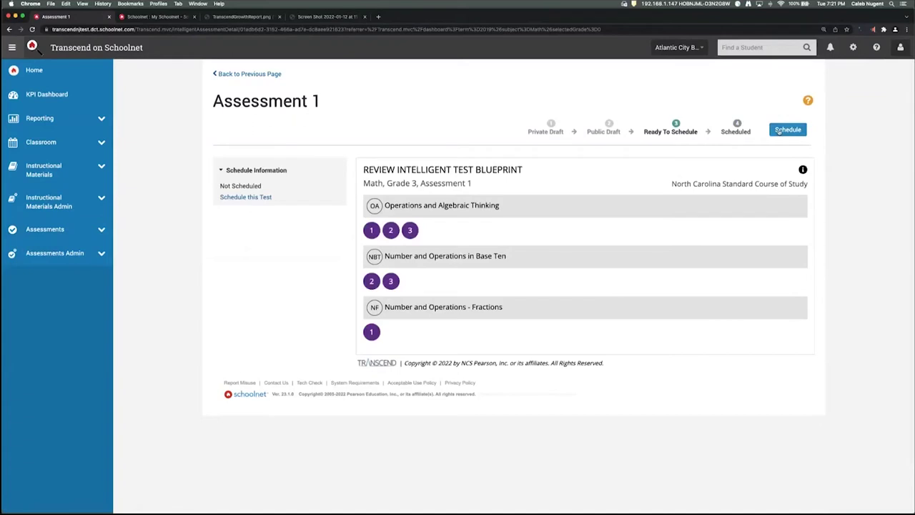
left_click(787, 129)
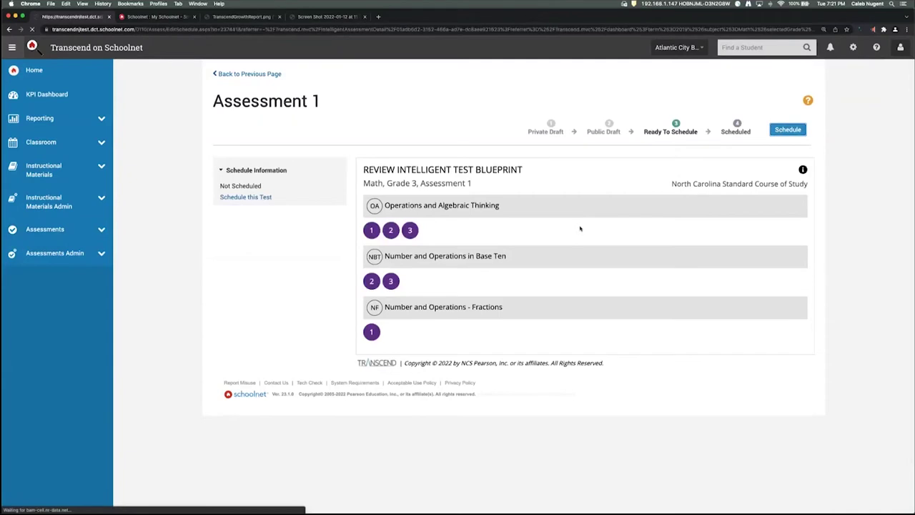
scroll(578, 232, "down", 2)
scroll(578, 233, "down", 3)
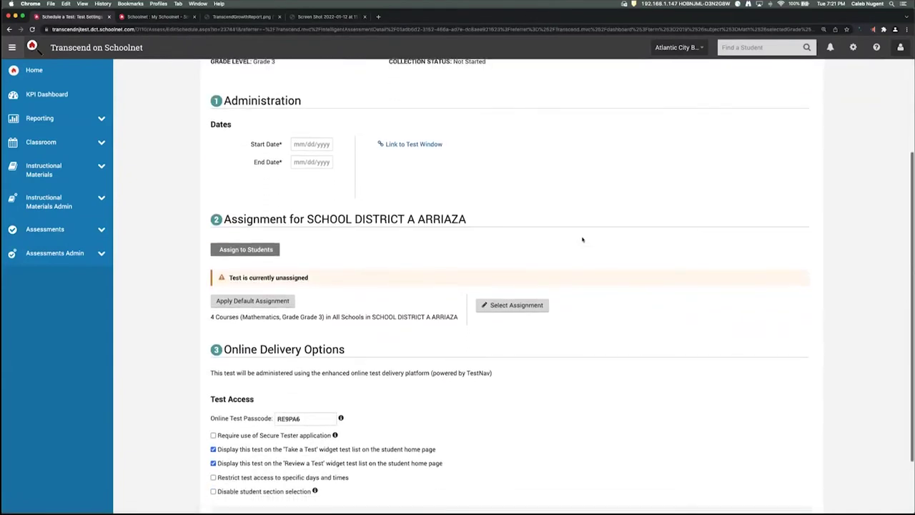
scroll(582, 240, "up", 5)
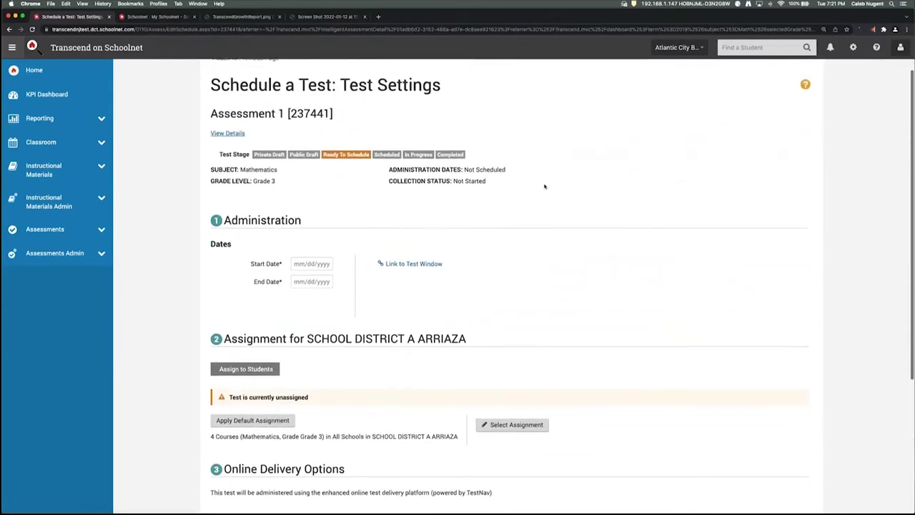
scroll(400, 136, "up", 1)
left_click(265, 76)
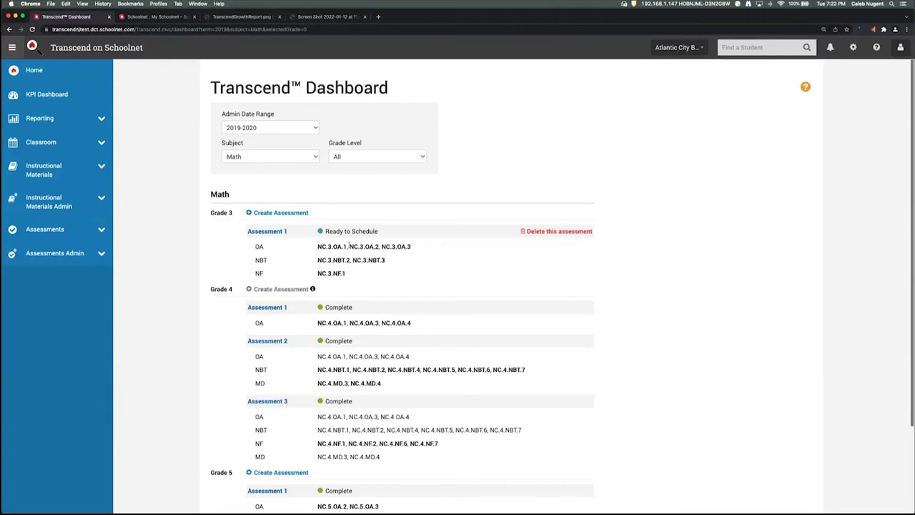
Start Grade 3 Assessment 2 with standards NF 2, MD 1, 2, 3, 5 and OA 6, 7.
left_click(283, 214)
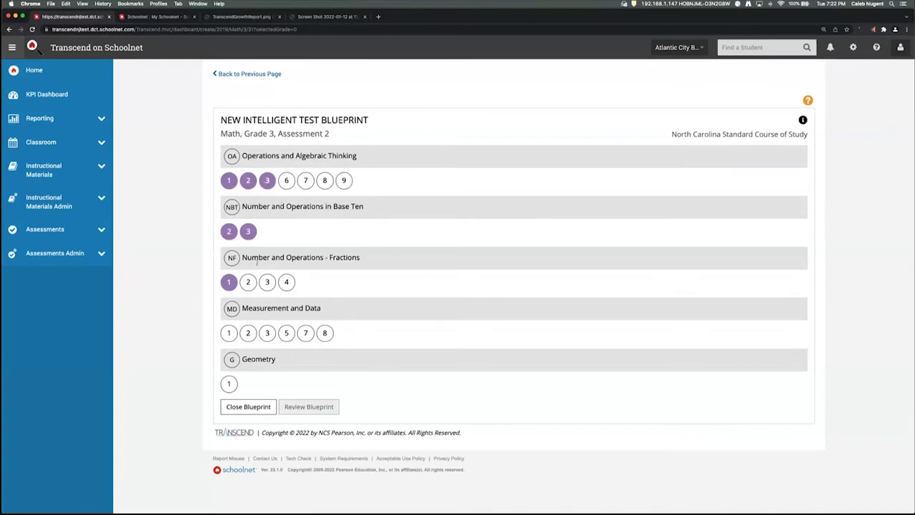
left_click(248, 282)
left_click(229, 333)
left_click(248, 333)
left_click(268, 334)
left_click(286, 334)
left_click(285, 183)
left_click(302, 184)
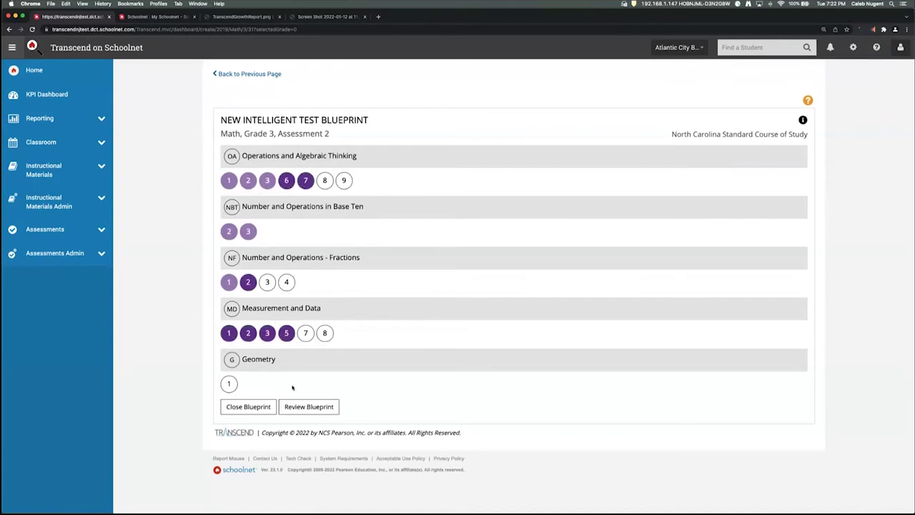
Review and build Assessment 2's blueprint, mark it Ready to Schedule, and return to the dashboard.
left_click(299, 408)
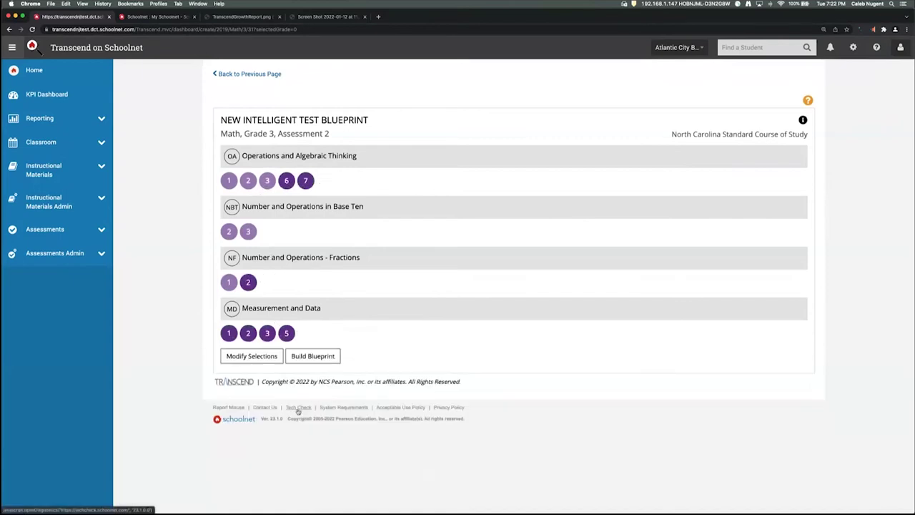
left_click(306, 362)
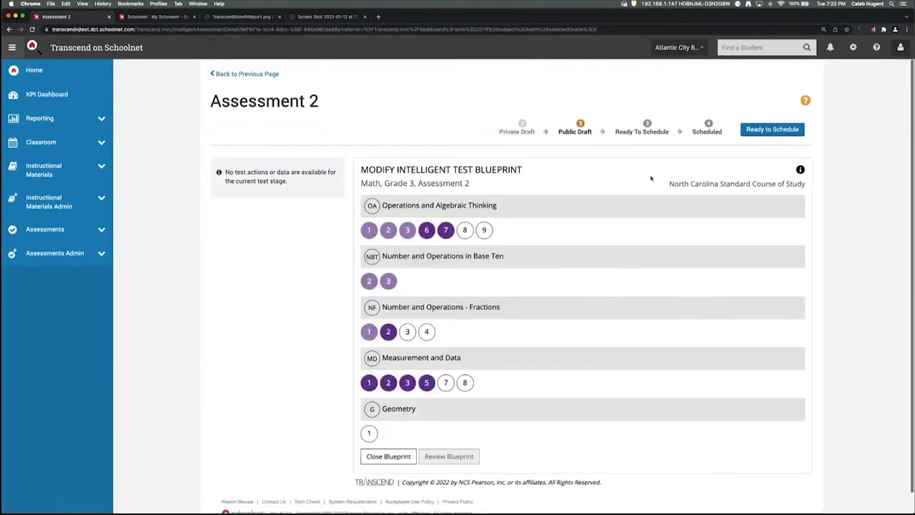
left_click(773, 129)
left_click(266, 74)
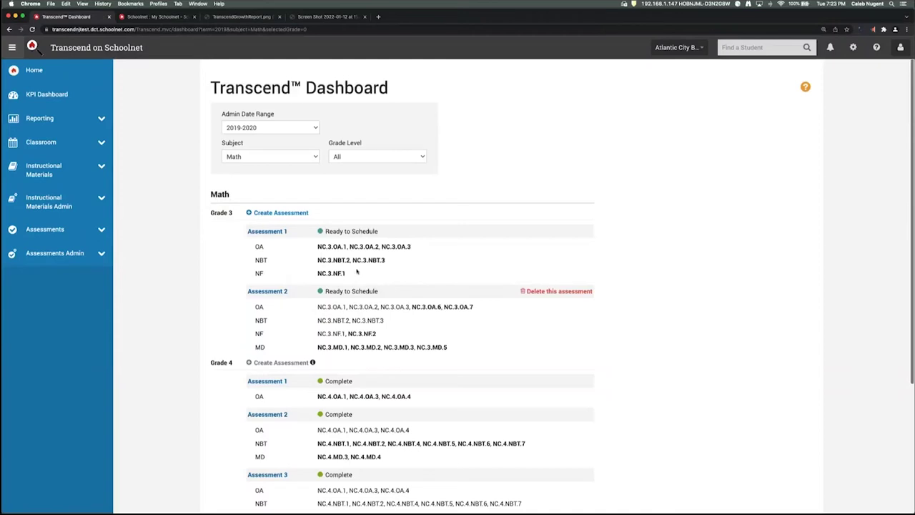
Start Grade 3 Assessment 3 with standards OA 8, 9, NF 3, 4, MD 7, 8 and G 1.
left_click(292, 214)
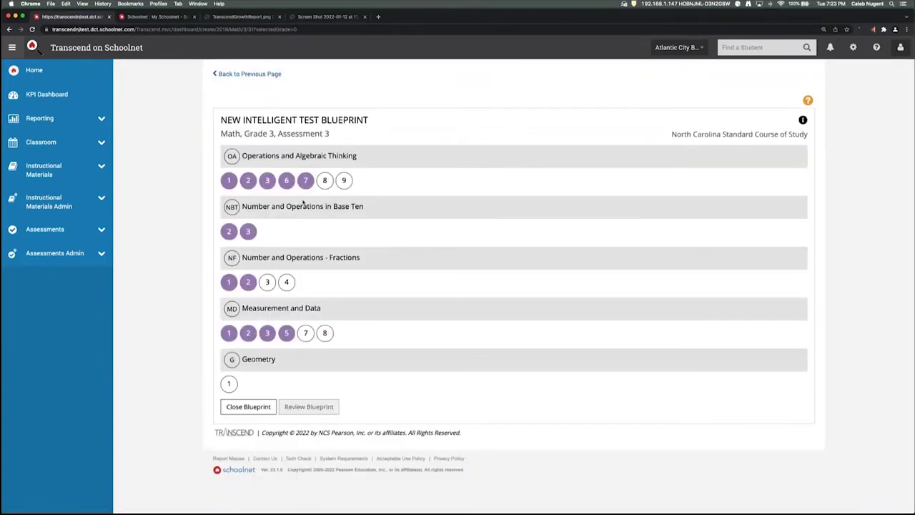
left_click(325, 184)
left_click(344, 182)
left_click(267, 283)
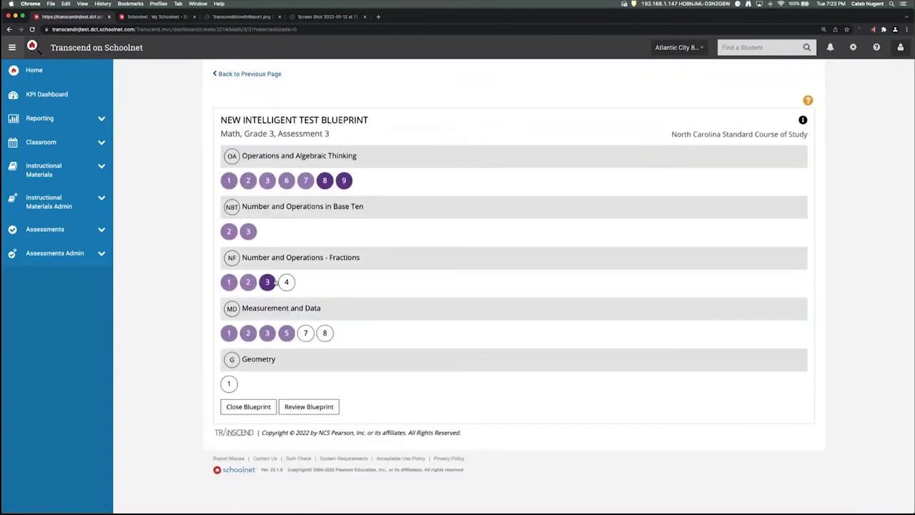
left_click(286, 283)
left_click(306, 334)
left_click(326, 334)
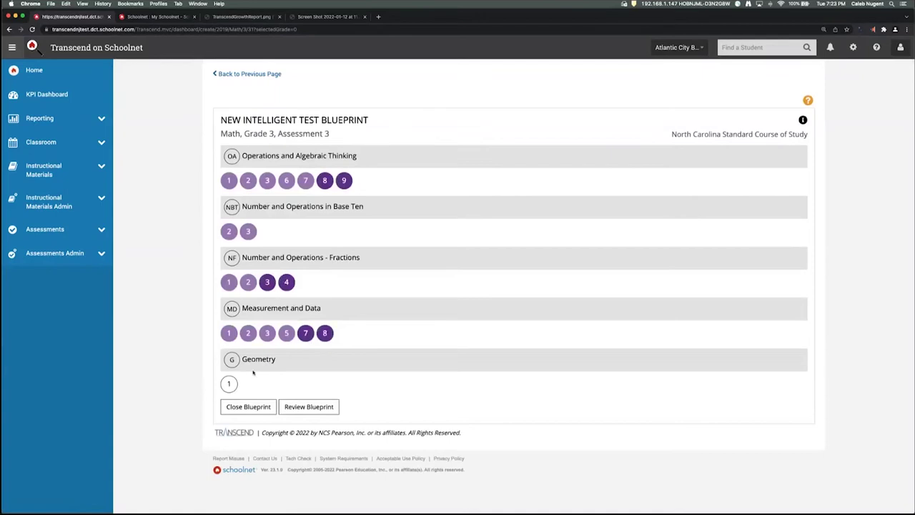
left_click(228, 383)
Review and build Assessment 3's blueprint, then mark it Ready to Schedule.
left_click(307, 408)
left_click(312, 407)
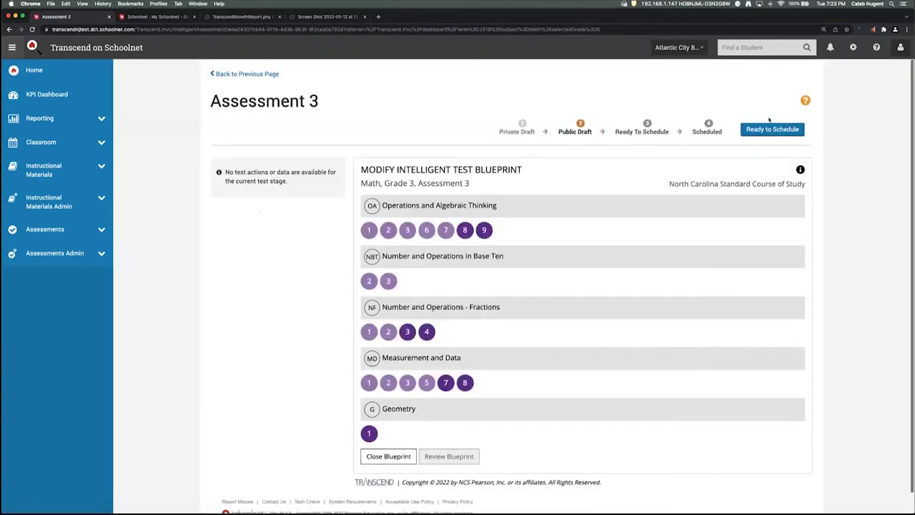
left_click(772, 128)
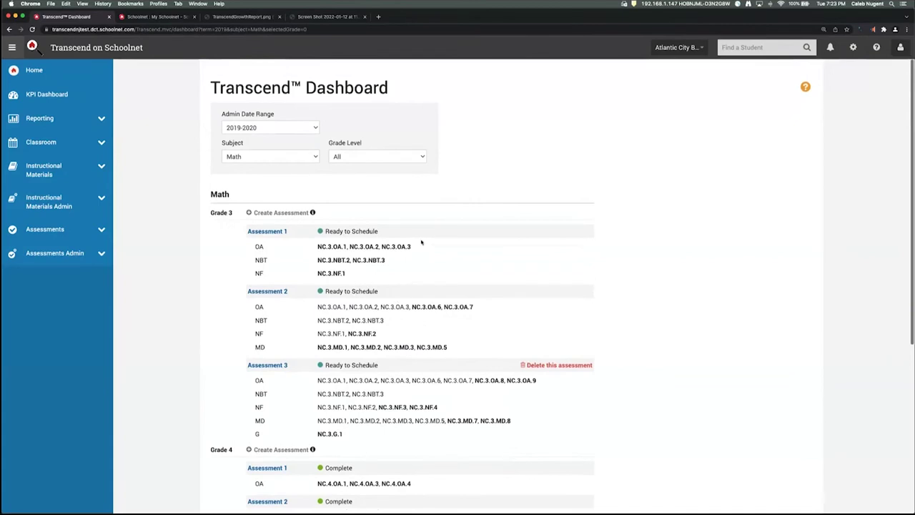
Open the Reporting Dashboard's Transcend Reports for Math and turn on the report help overlay.
left_click(143, 18)
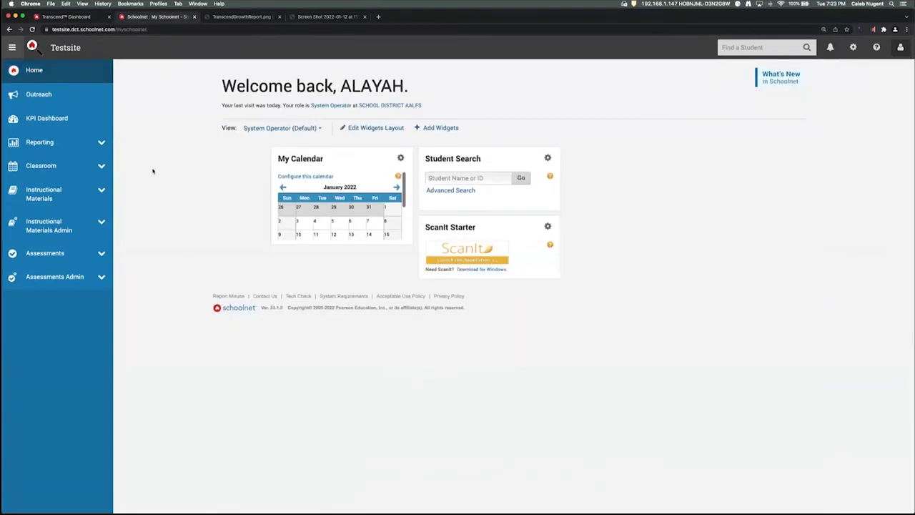
left_click(53, 144)
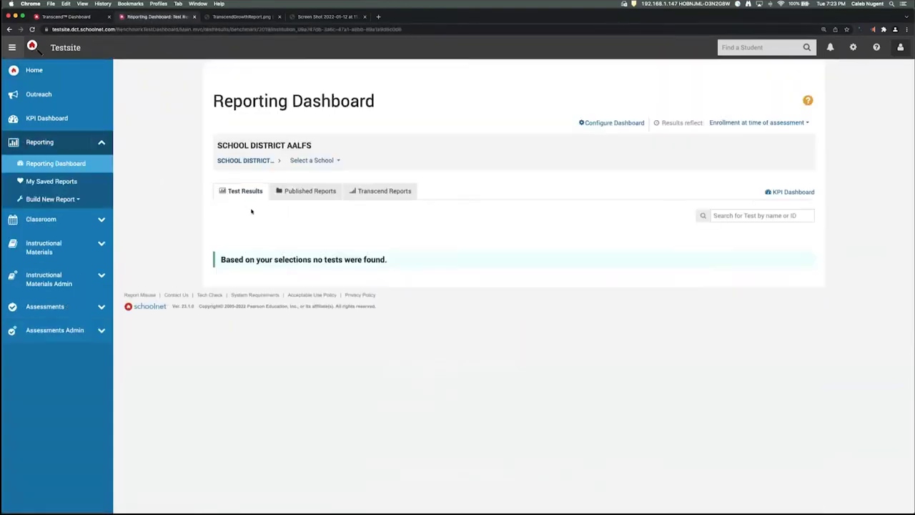
left_click(372, 194)
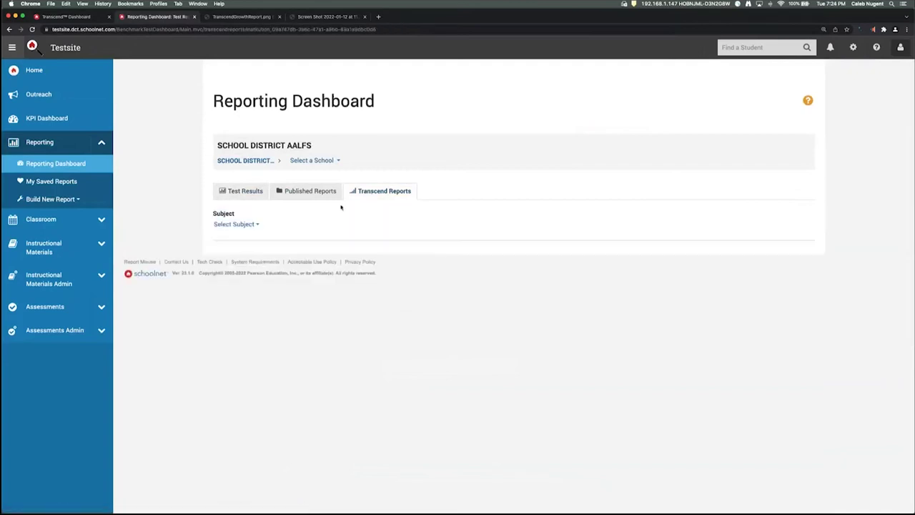
left_click(251, 226)
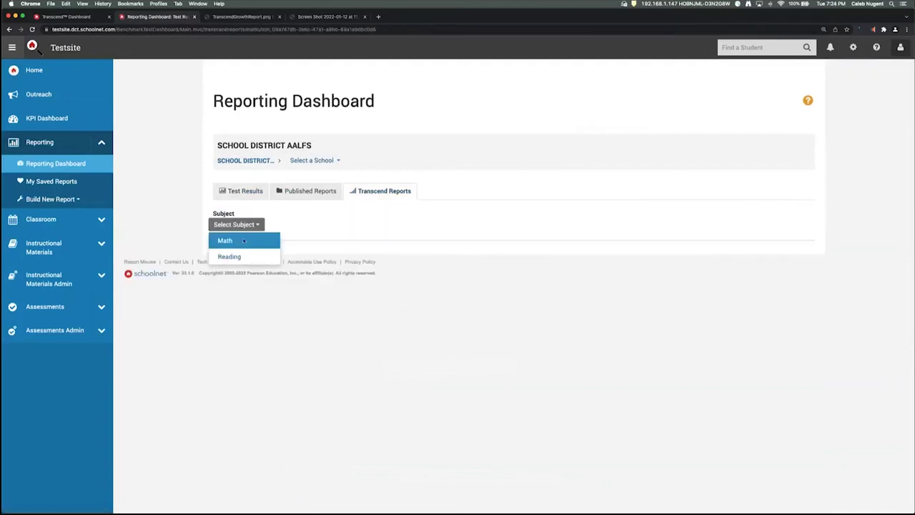
left_click(243, 241)
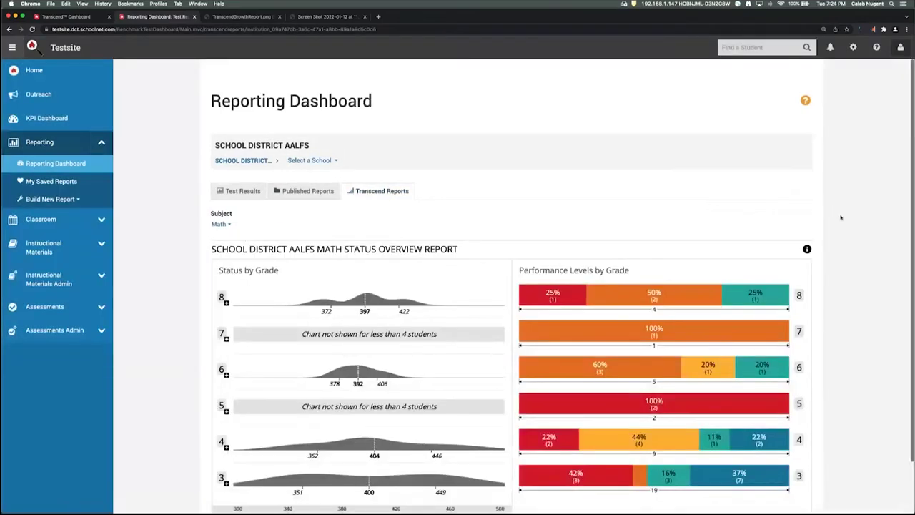
scroll(841, 216, "down", 2)
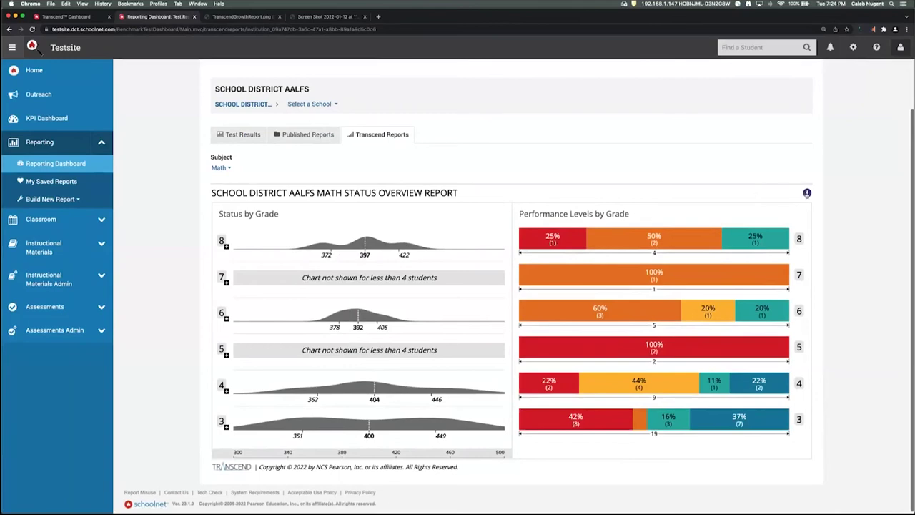
left_click(807, 193)
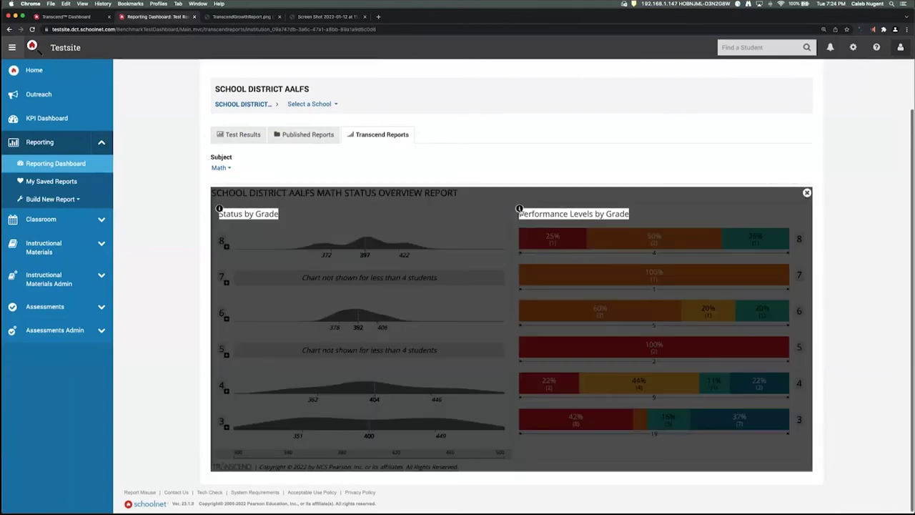
left_click(520, 209)
scroll(599, 282, "down", 1)
scroll(599, 282, "down", 2)
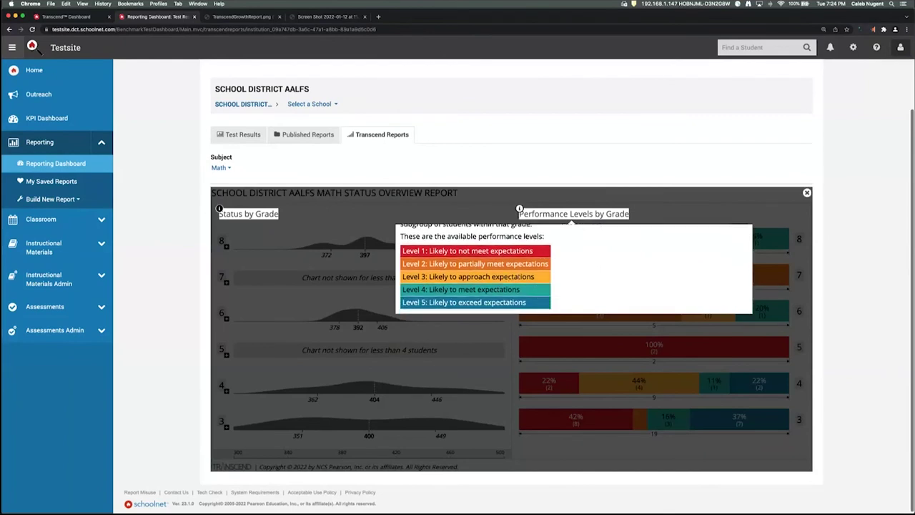
left_click(808, 193)
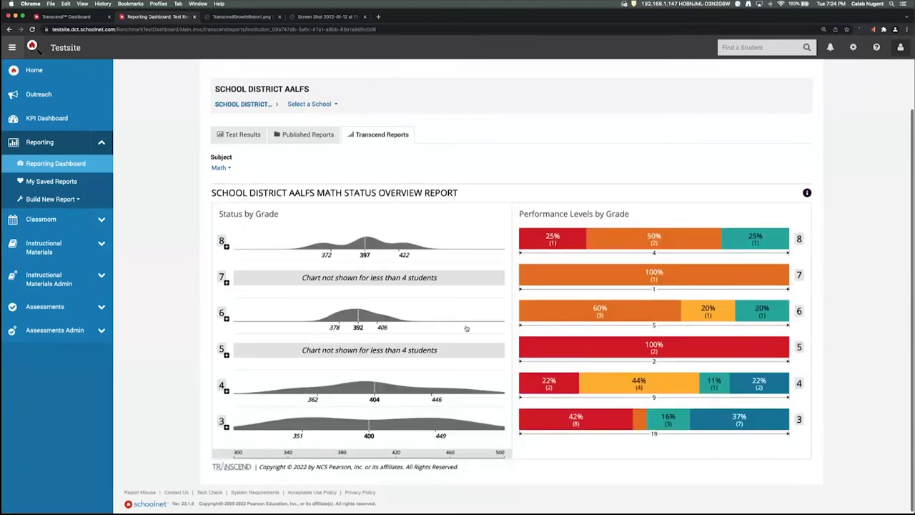
Expand Grade 3 in the Status by Grade chart and drill down into Abbott School.
left_click(226, 427)
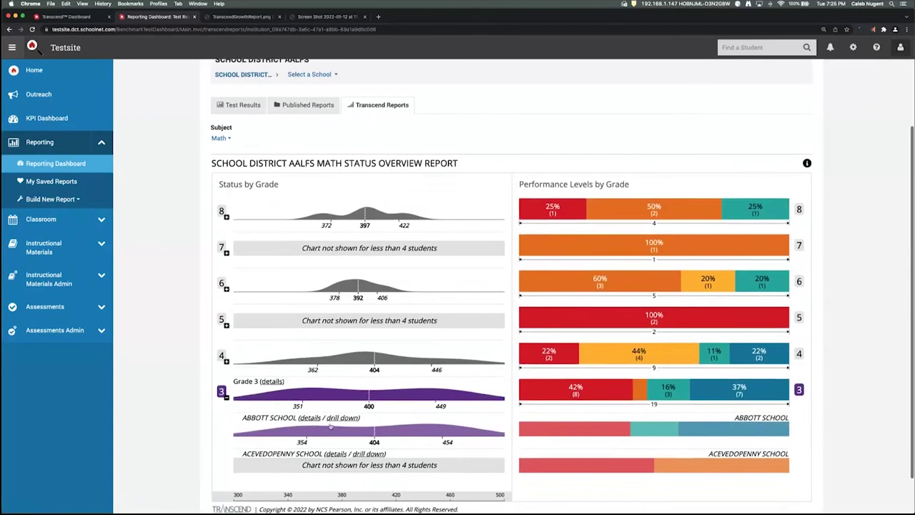
left_click(342, 420)
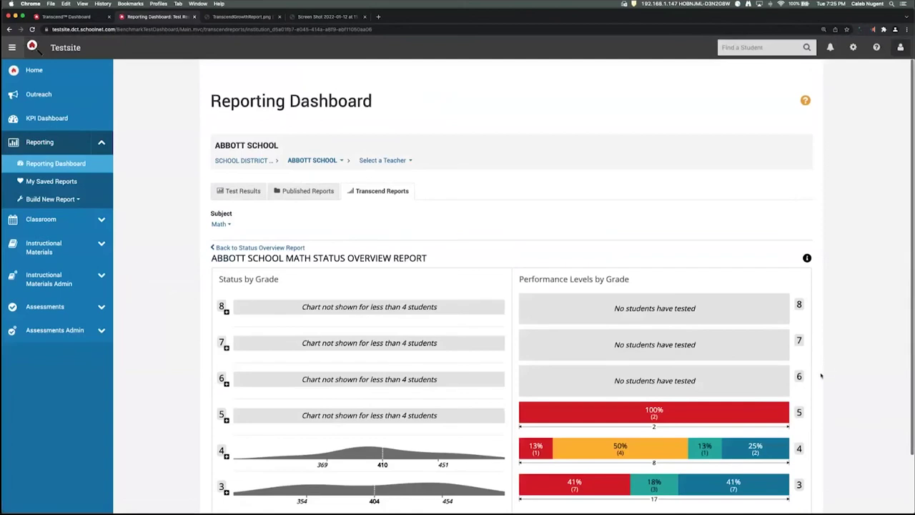
Expand Grade 3 in the Abbott School report to reveal class E303 - 3rd Math - 5(A)_25.
scroll(822, 376, "down", 2)
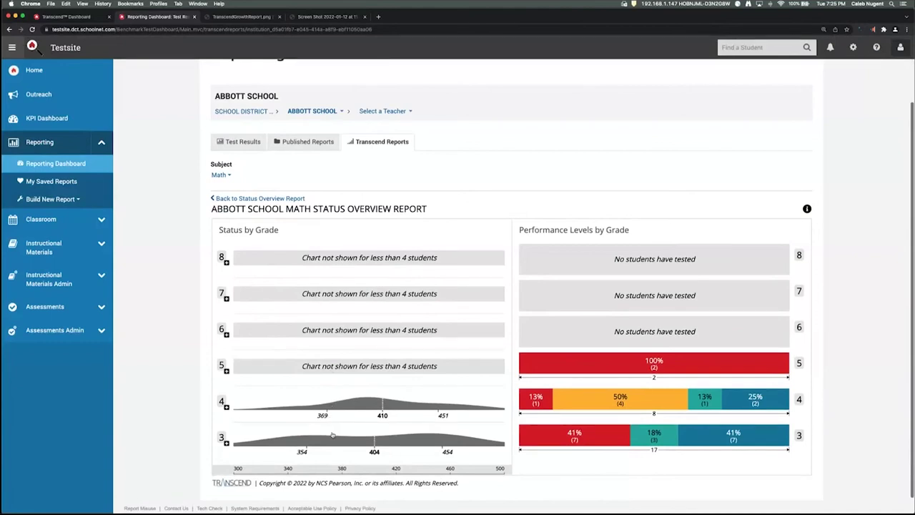
scroll(332, 435, "up", 1)
scroll(331, 435, "down", 1)
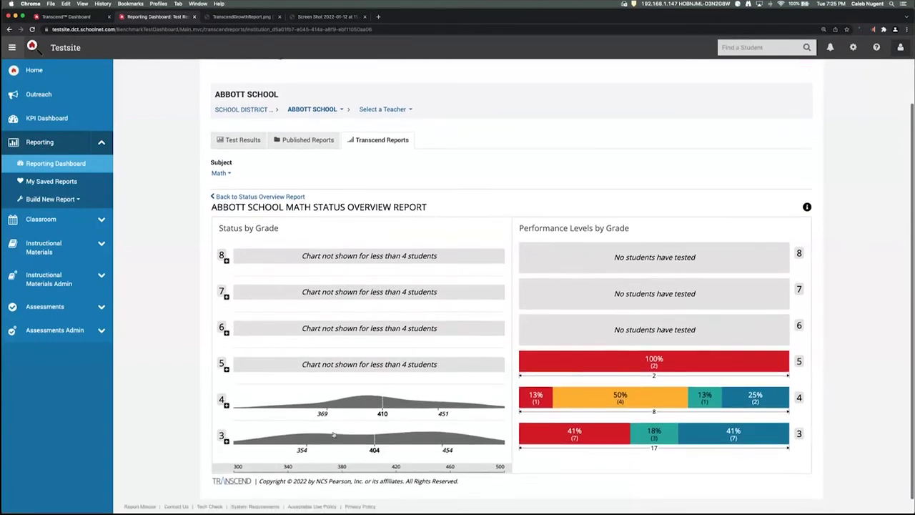
left_click(296, 444)
scroll(297, 444, "down", 3)
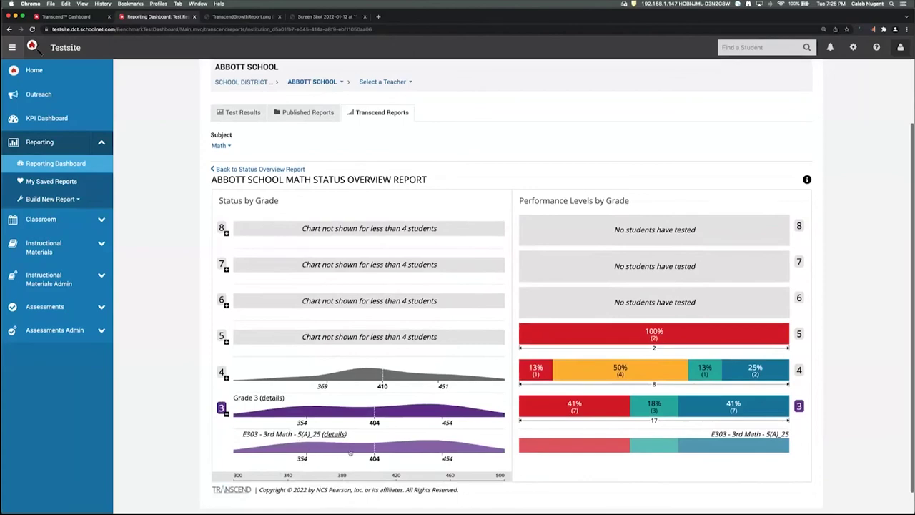
Open the E303 class summary report, expand its OA domain, and compare with TranscendGrowthReport.png.
left_click(334, 436)
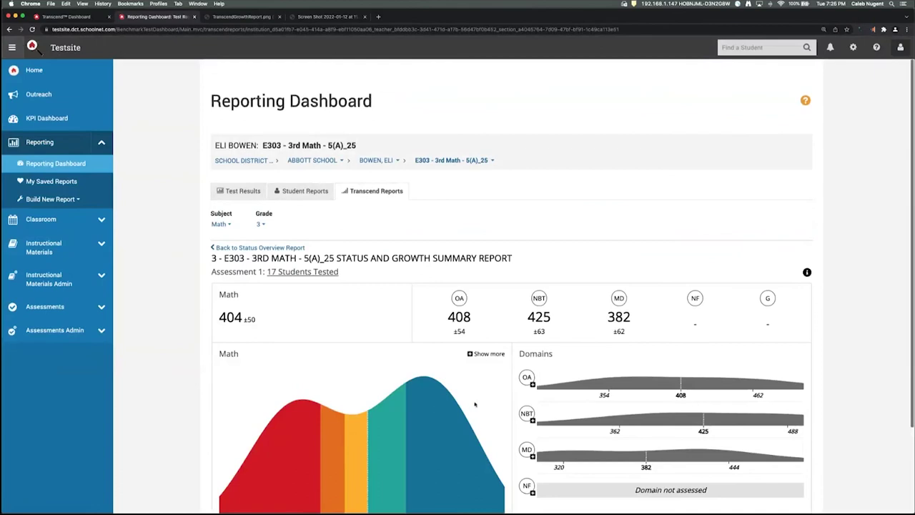
scroll(516, 409, "down", 2)
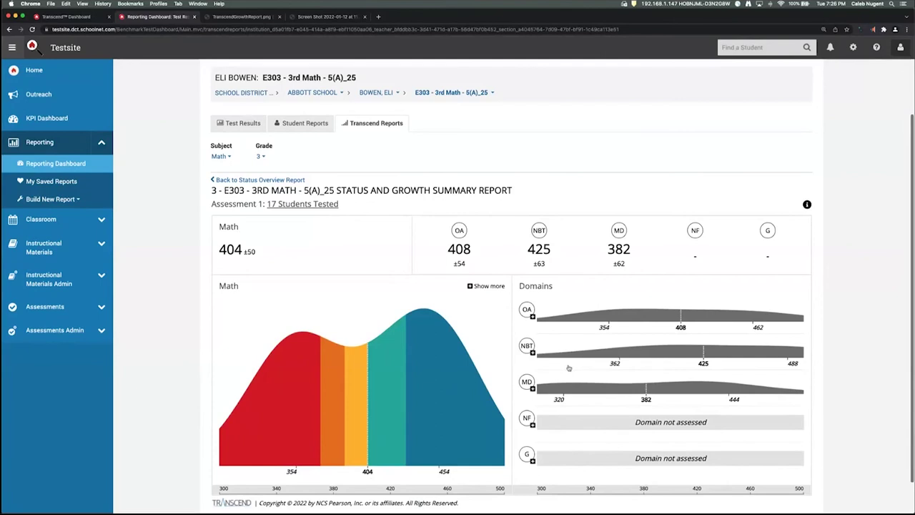
left_click(532, 318)
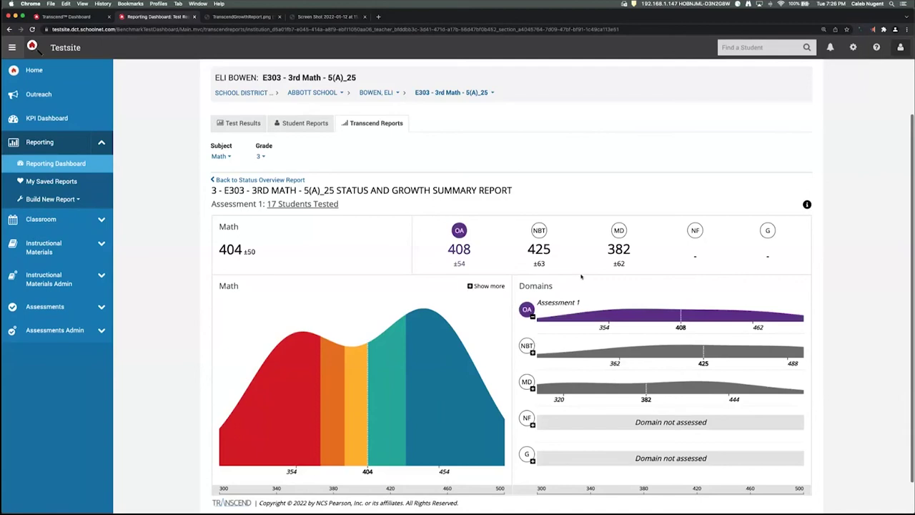
left_click(224, 17)
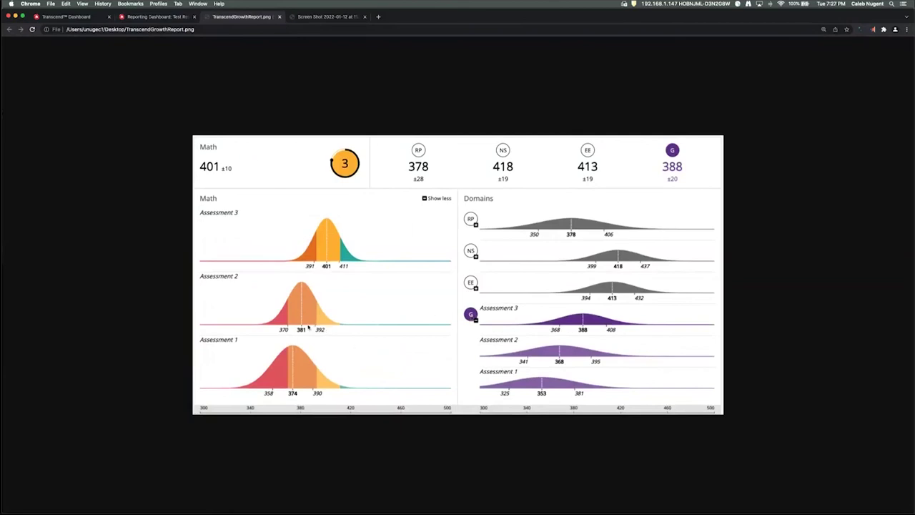
left_click(159, 17)
Open the Status Roster Report for the 17 students tested on Assessment 1.
scroll(301, 286, "down", 1)
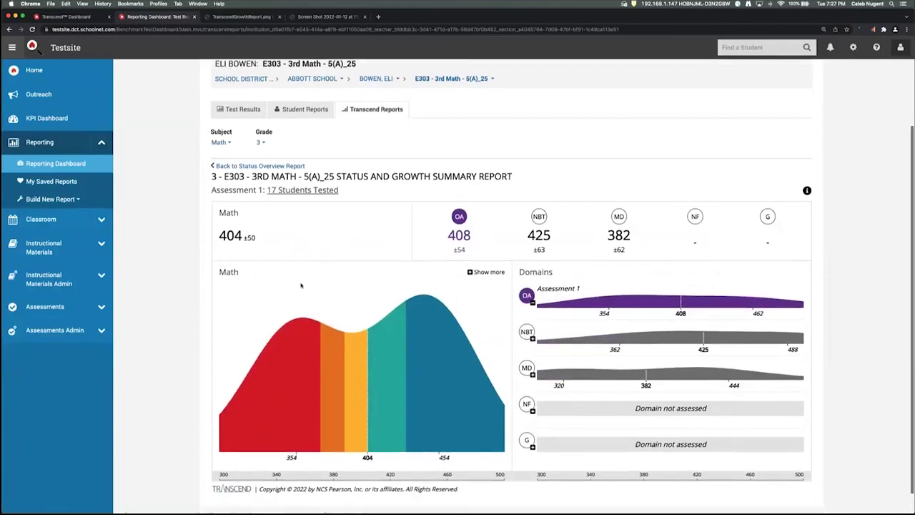
left_click_drag(340, 191, 268, 190)
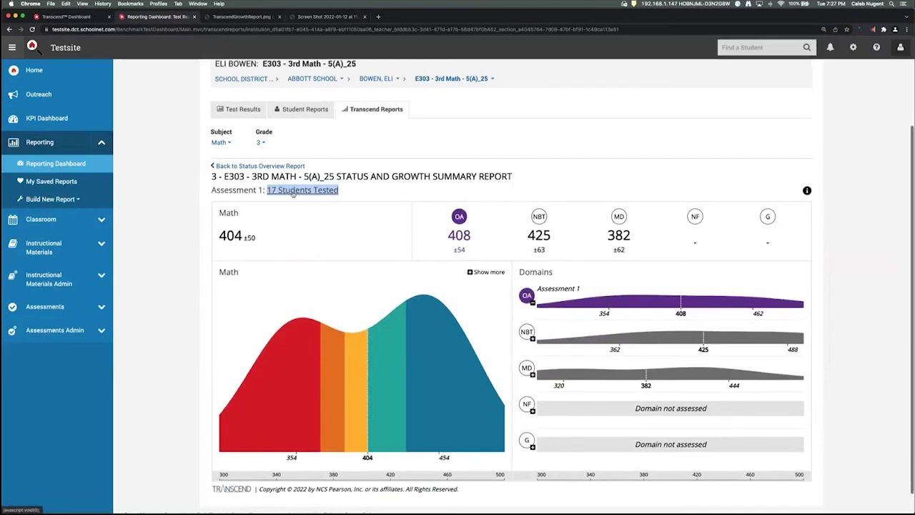
left_click(293, 192)
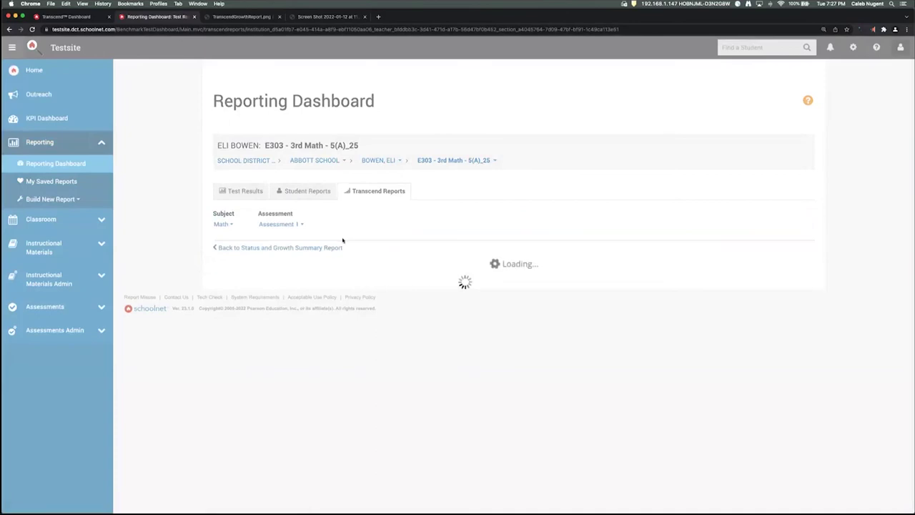
Sort the roster by Level, try the OA sort, then reverse Level so level 5 students lead.
scroll(364, 241, "down", 2)
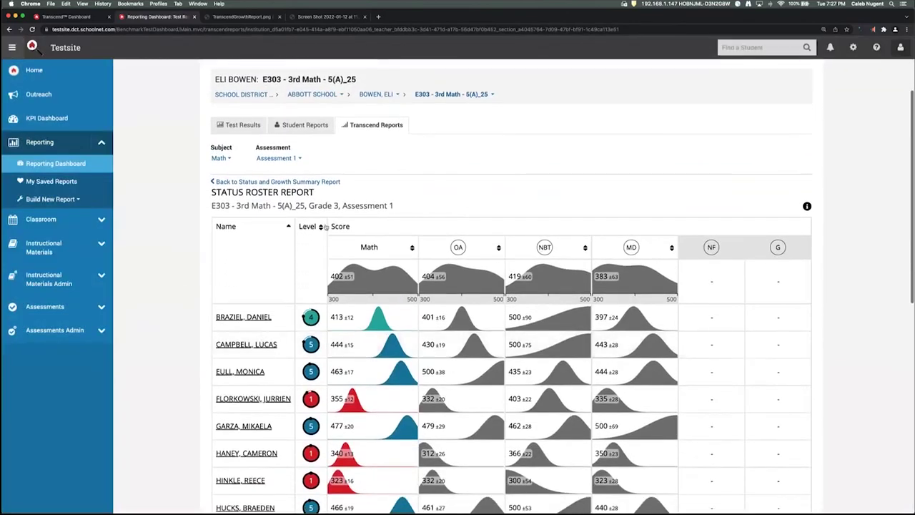
scroll(326, 226, "down", 1)
scroll(326, 227, "down", 2)
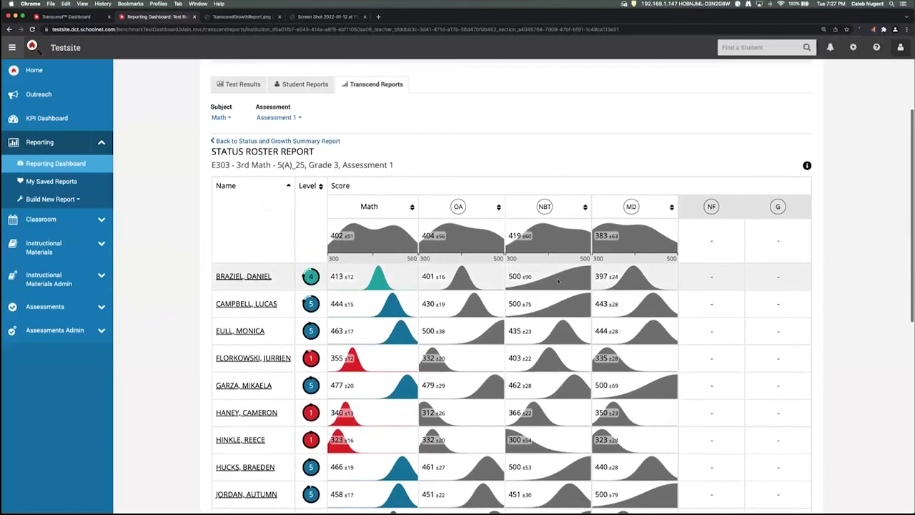
left_click(320, 188)
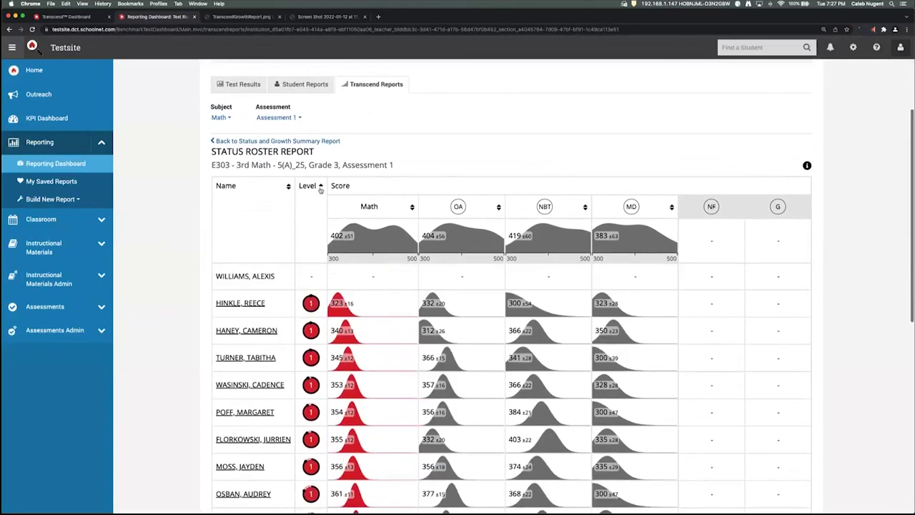
scroll(343, 231, "down", 1)
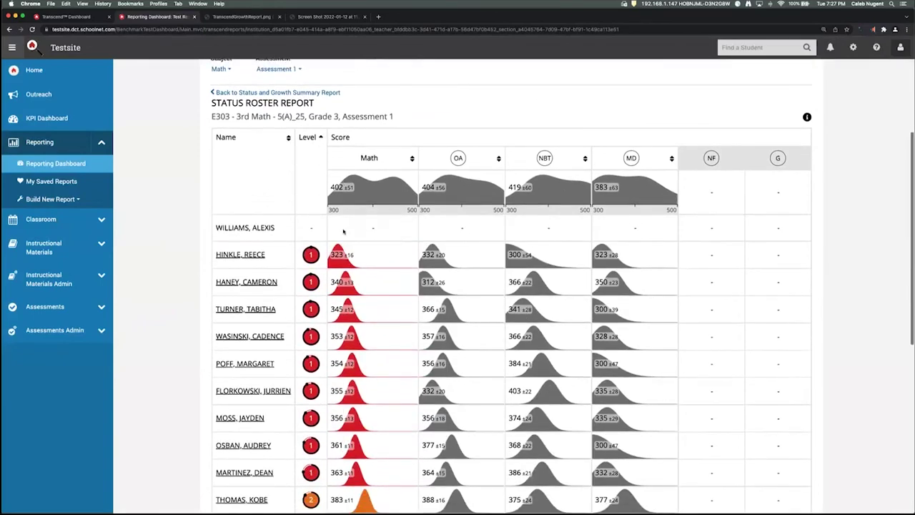
scroll(344, 231, "up", 1)
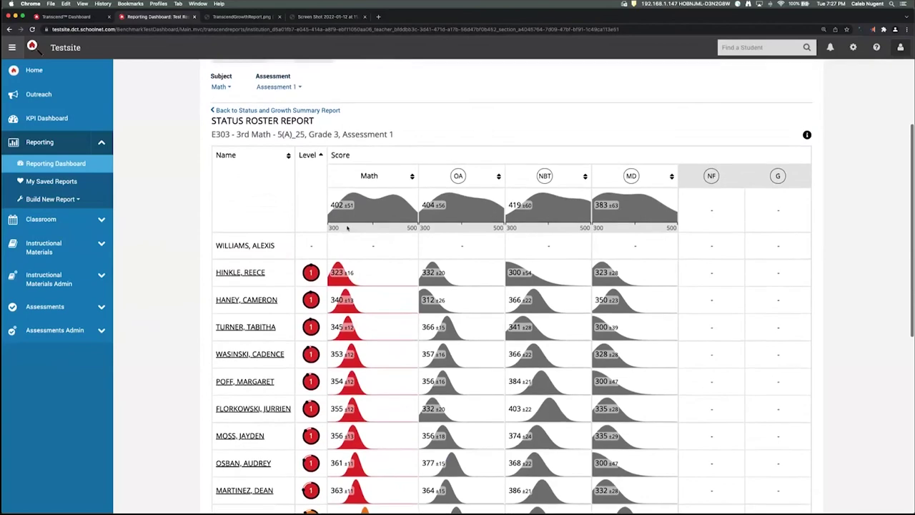
left_click(499, 177)
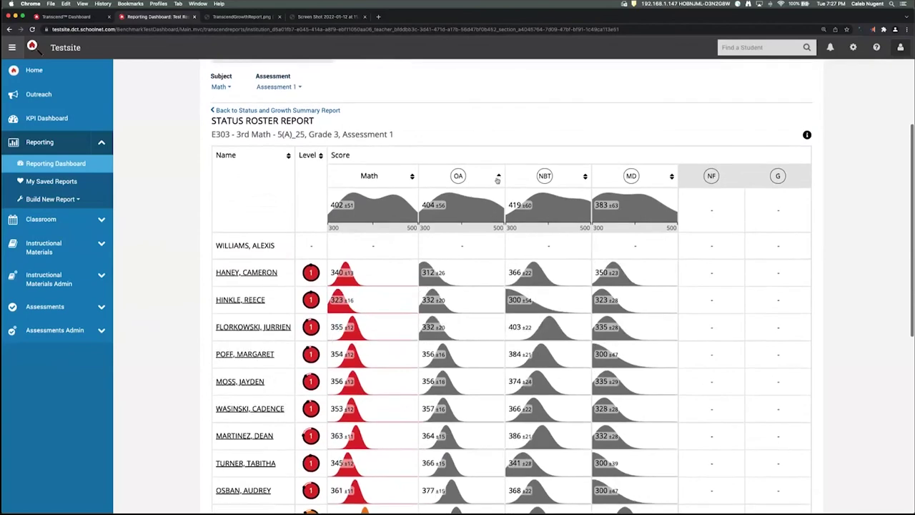
left_click(321, 156)
left_click(321, 158)
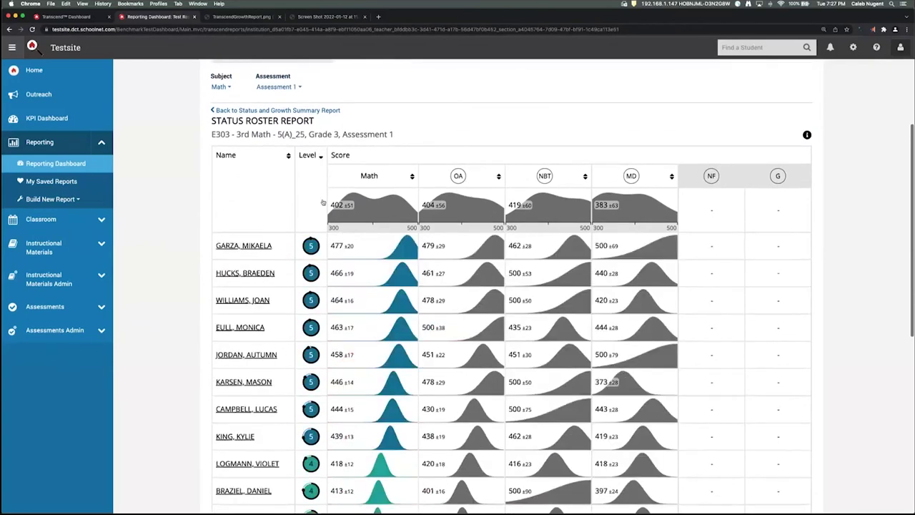
Open the Status and Growth Report for a level 4 student further down the roster.
scroll(321, 159, "down", 1)
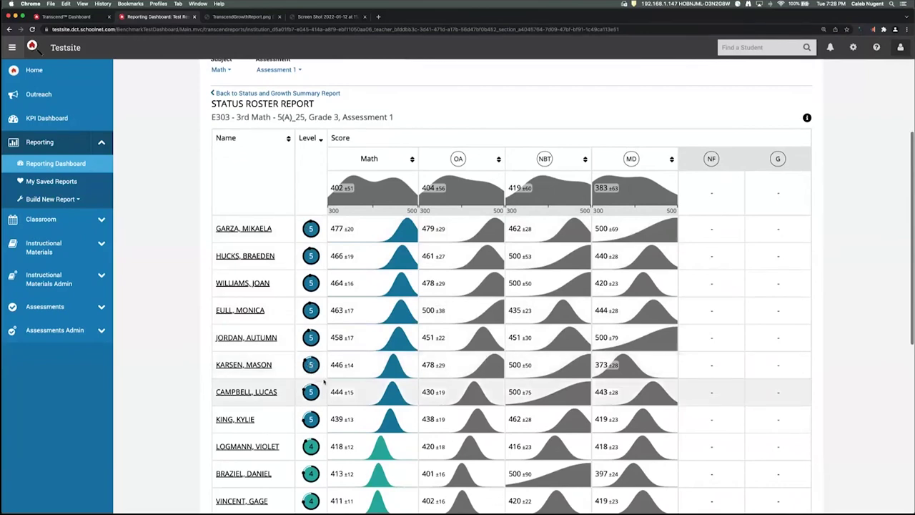
scroll(325, 383, "down", 2)
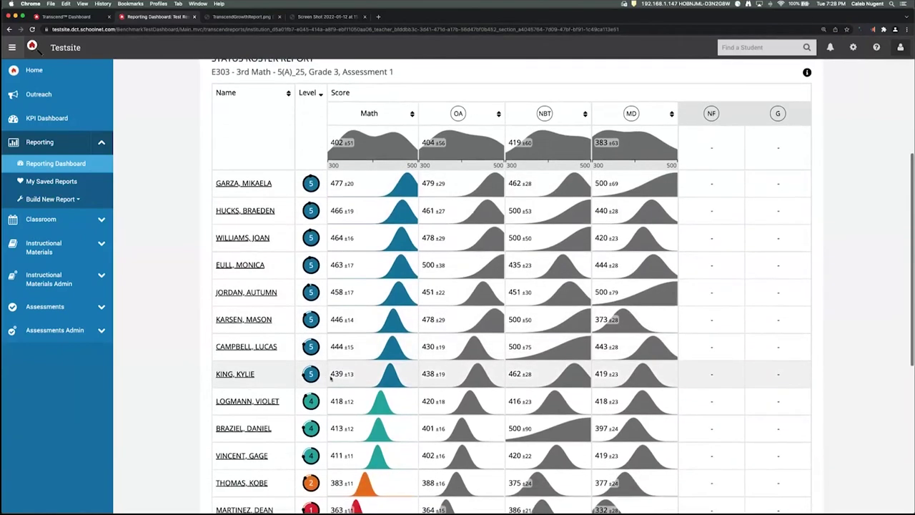
left_click(248, 402)
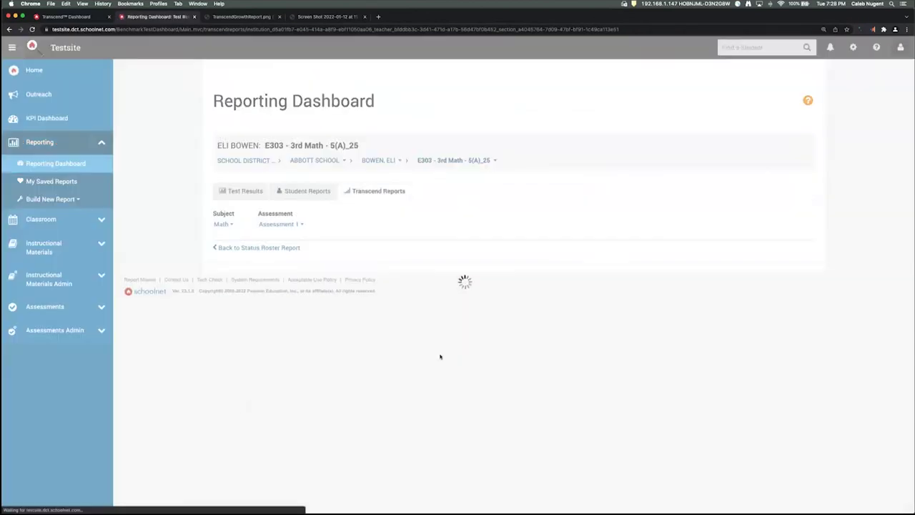
Review the student's report (Math 418), comparing the item difficulty and sample growth report screenshots.
scroll(447, 365, "down", 2)
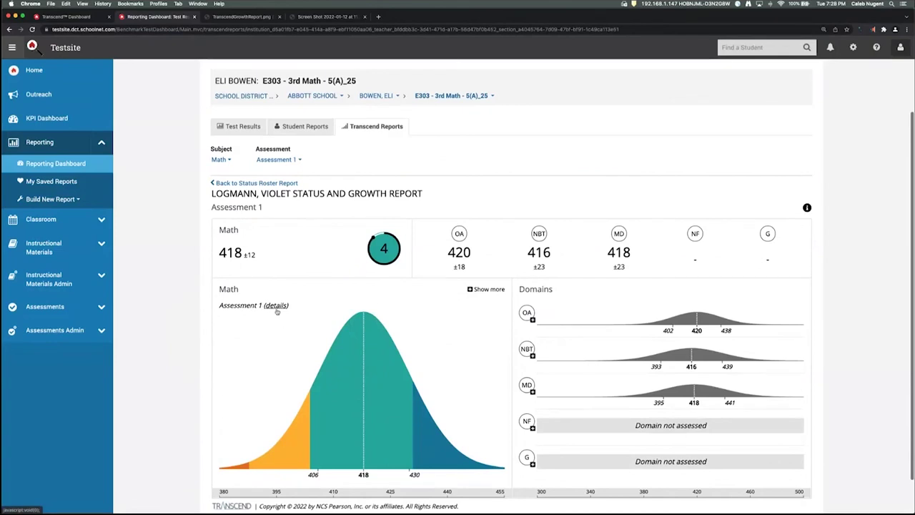
scroll(277, 312, "up", 1)
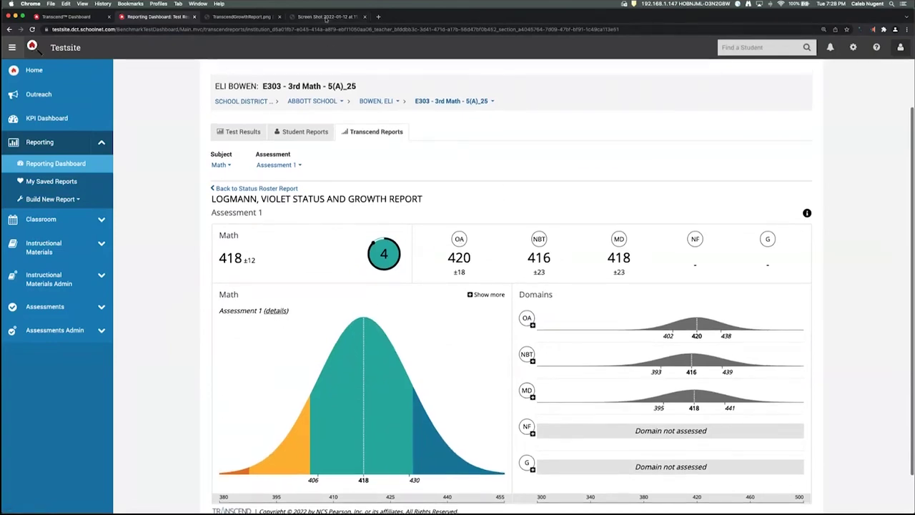
left_click(326, 17)
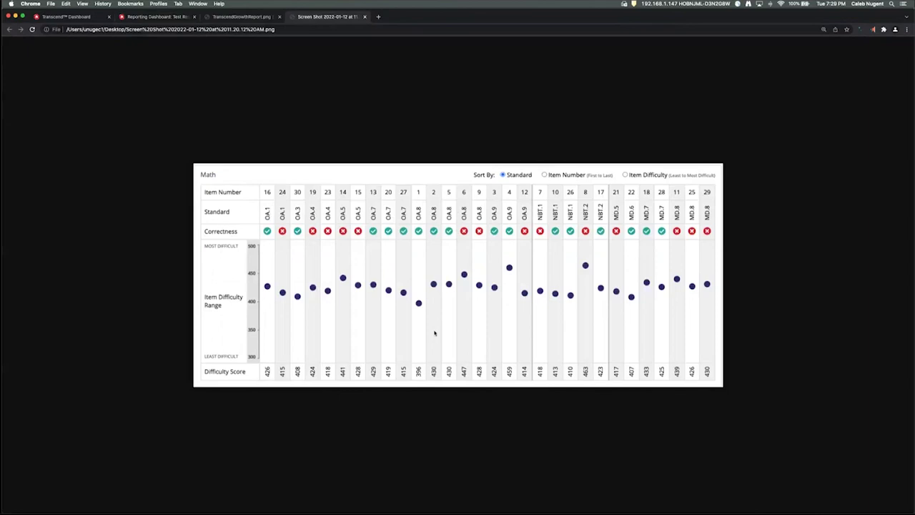
left_click(231, 17)
left_click(176, 17)
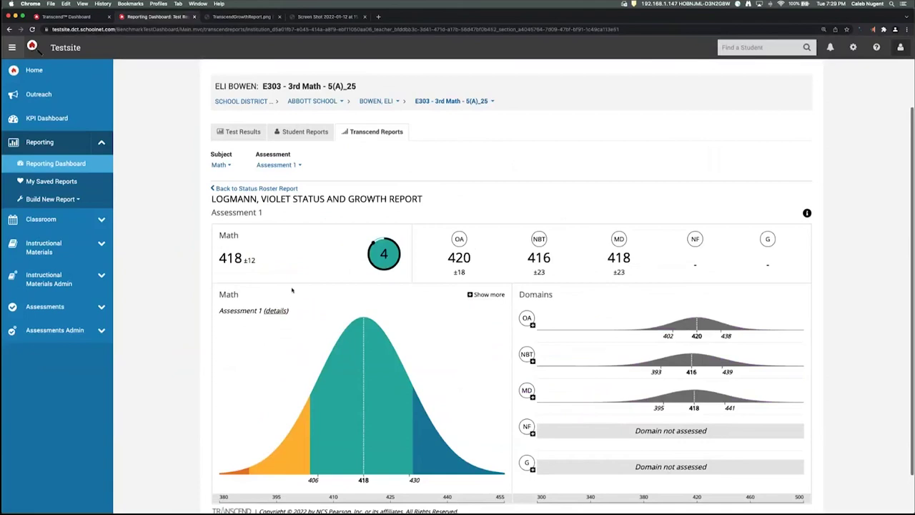
scroll(292, 290, "down", 1)
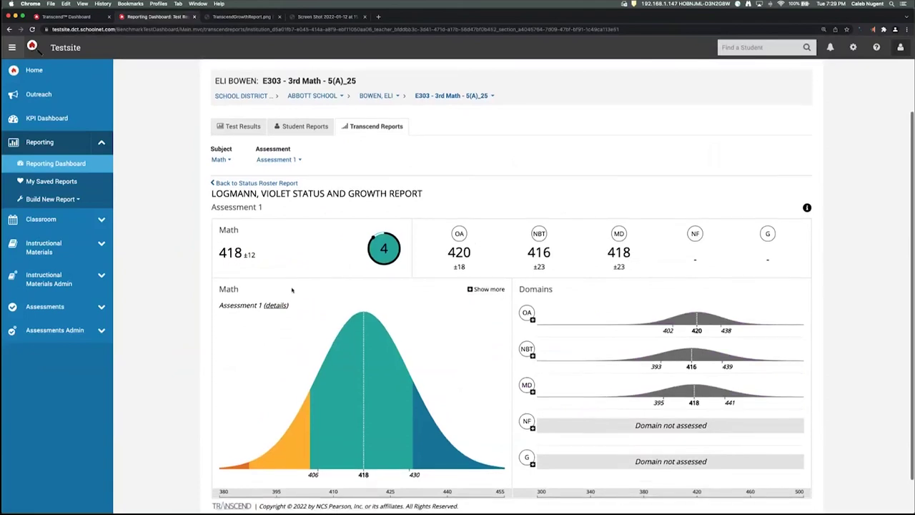